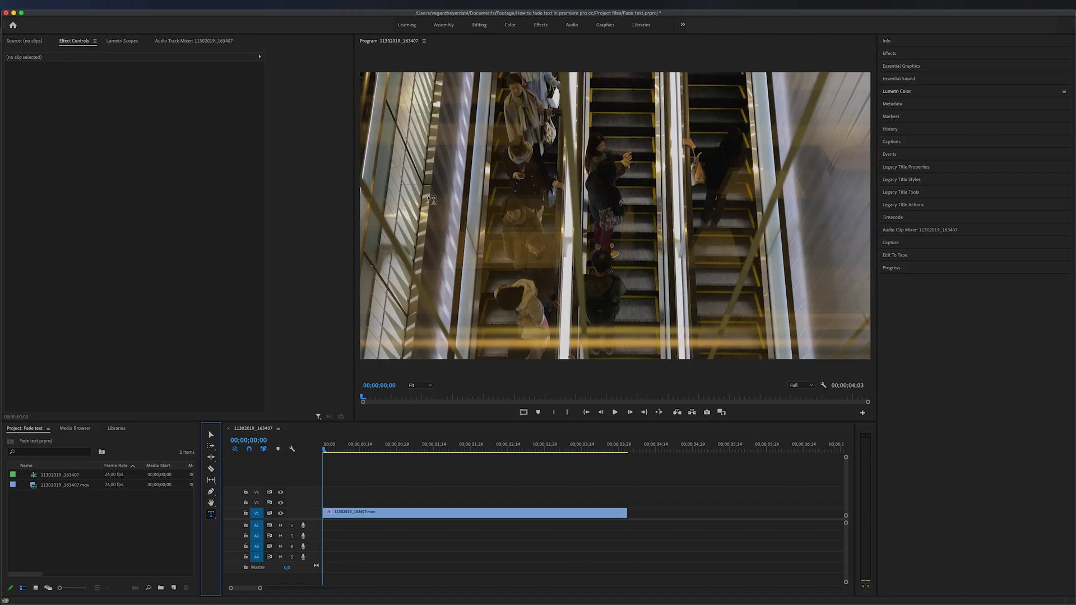
Type TOKYO as a new title over the escalator footage and select the word
left_click(448, 199)
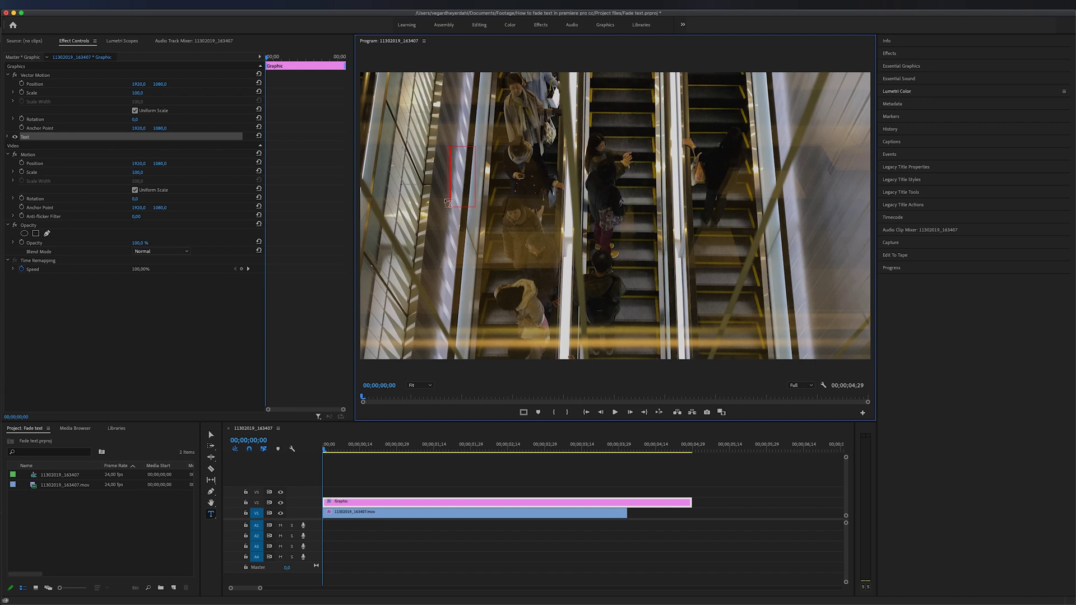
type("TOKYO")
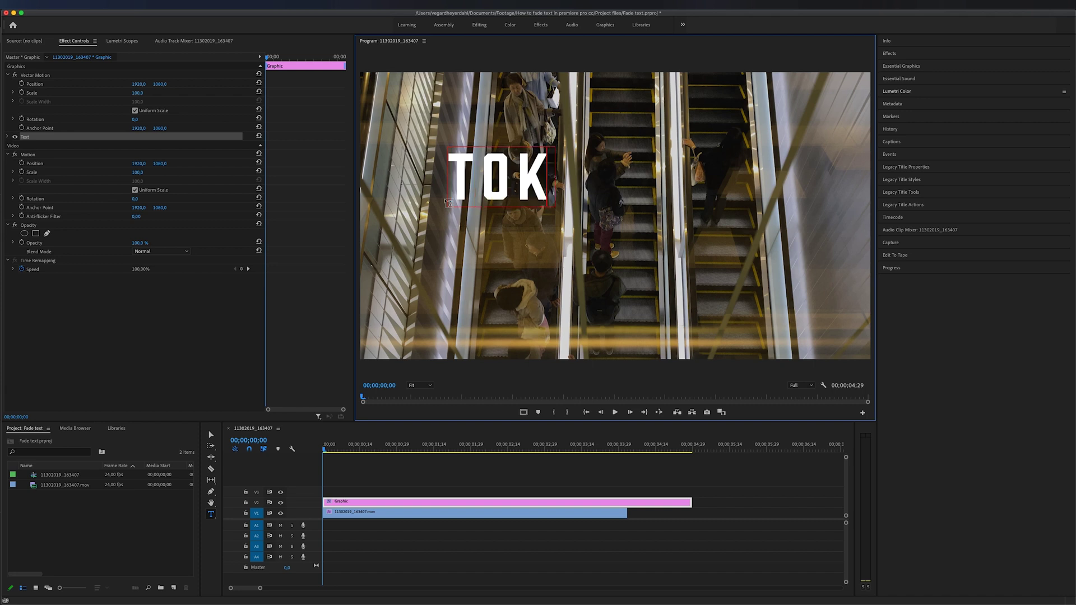
double_click(539, 181)
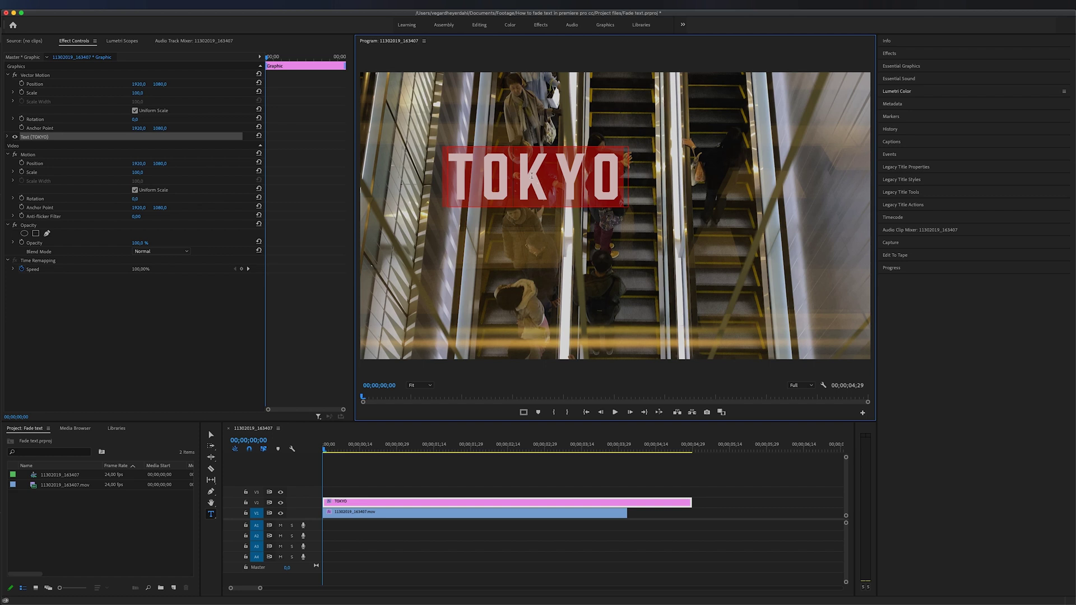
Centre the TOKYO title horizontally and vertically, enlarge its font size, then deselect it
left_click(900, 69)
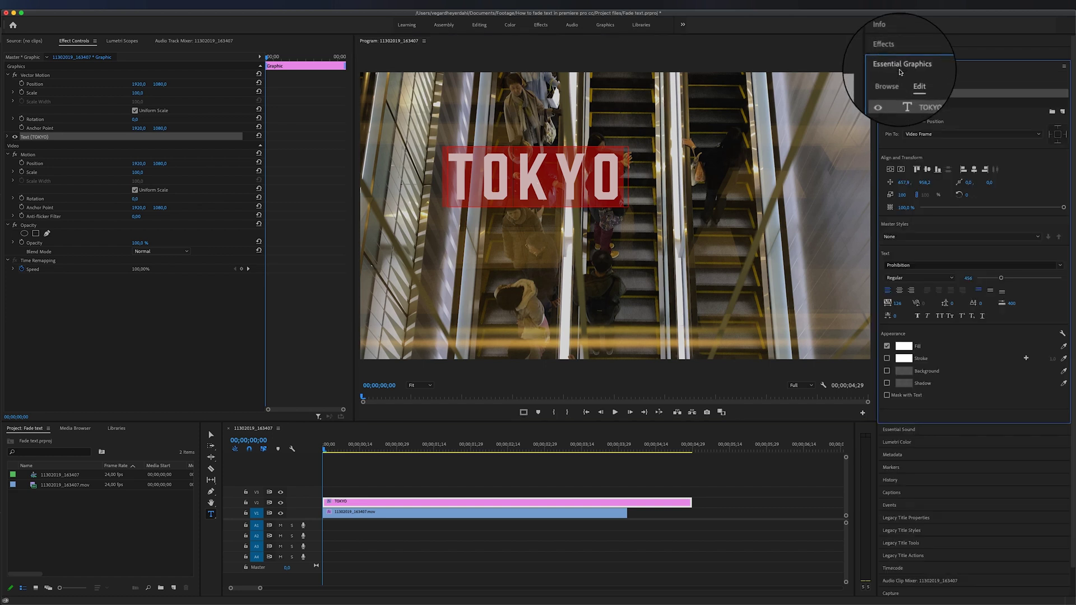
left_click(903, 169)
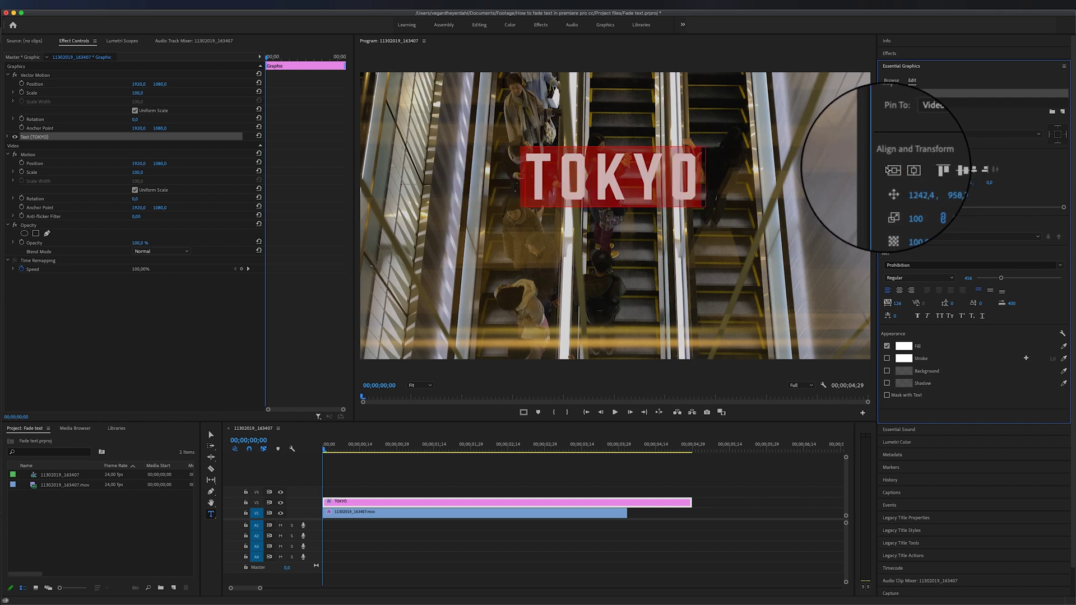
left_click(891, 171)
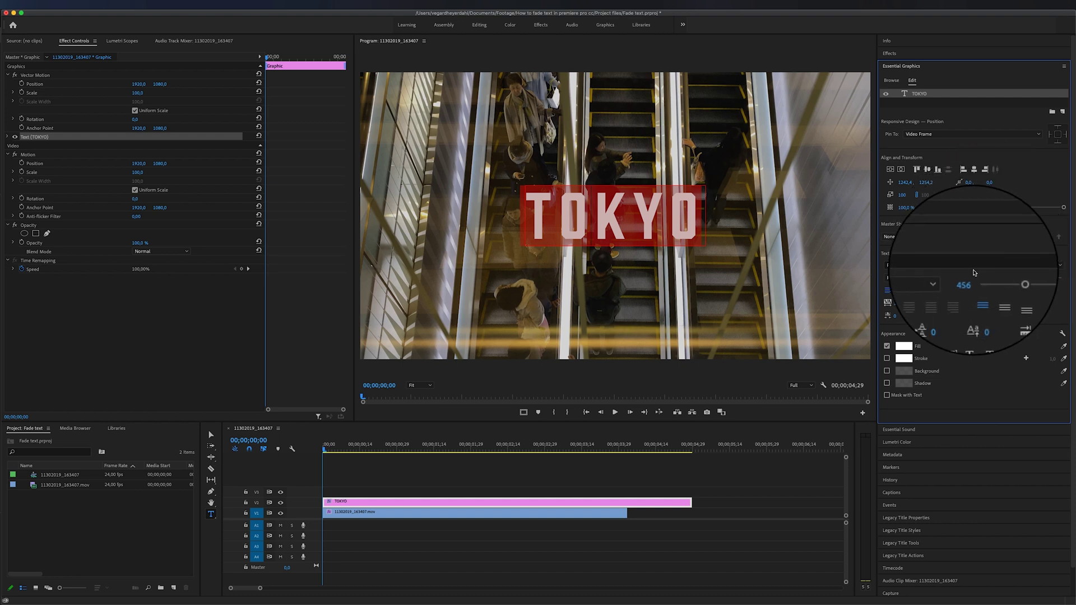
left_click_drag(996, 277, 1009, 277)
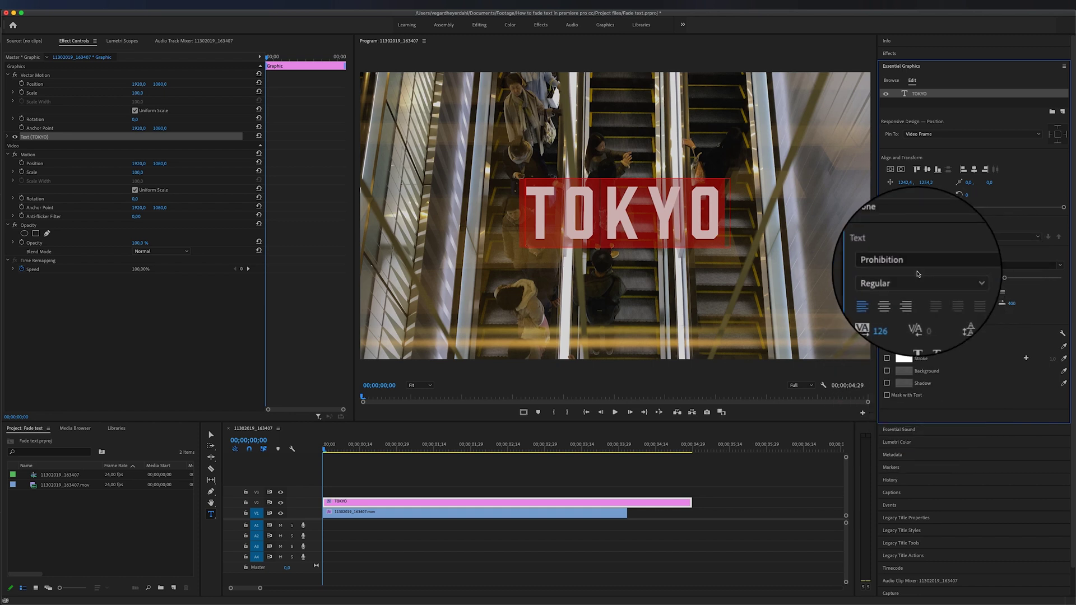
left_click(905, 170)
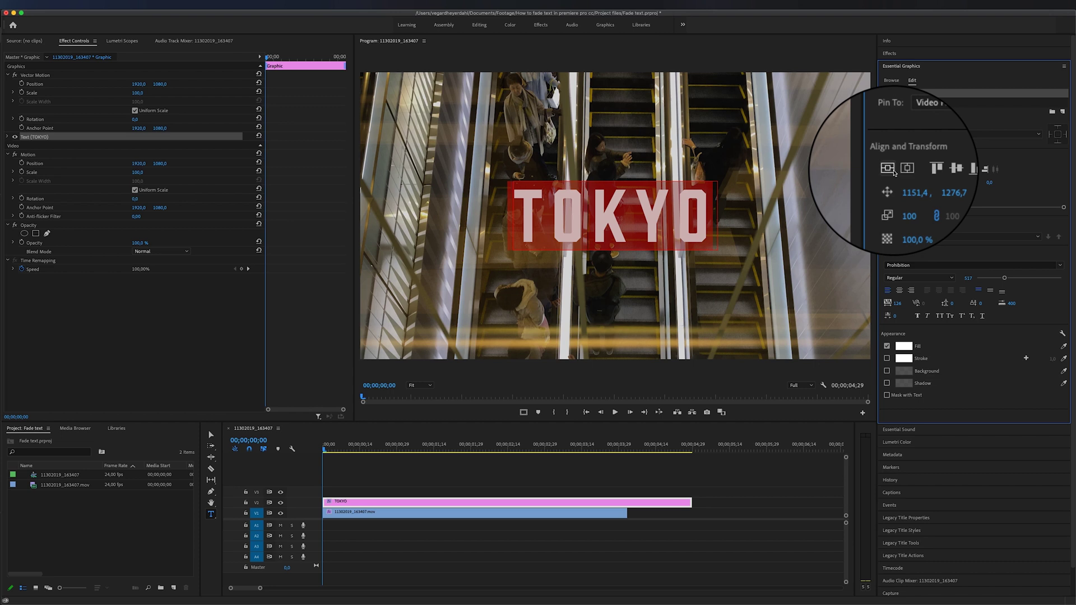
left_click(651, 481)
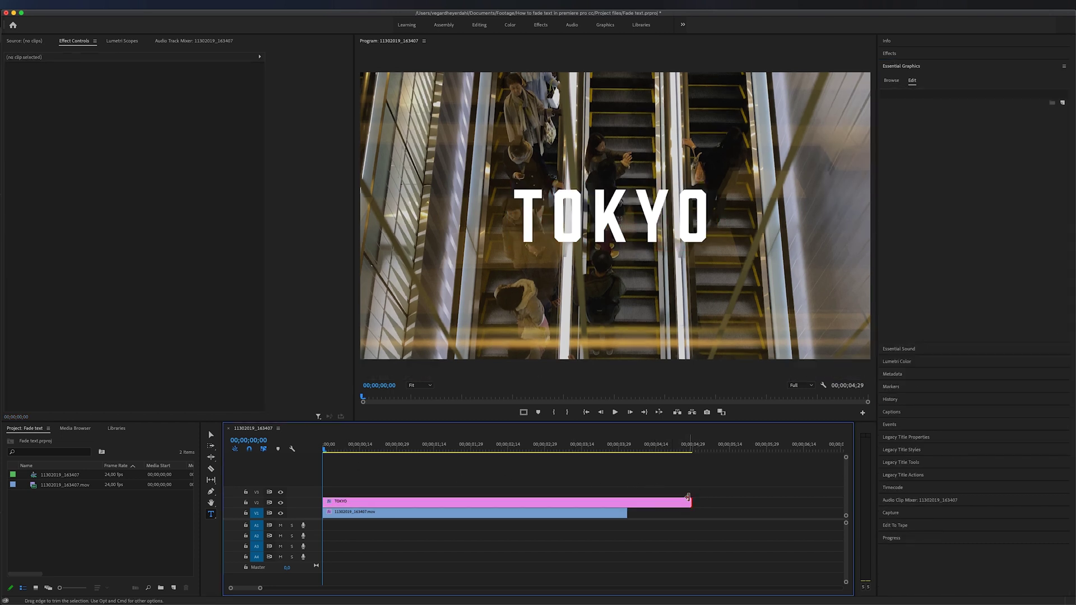
Trim the title clip to end with the footage, then expand its Opacity settings
left_click_drag(687, 499, 626, 501)
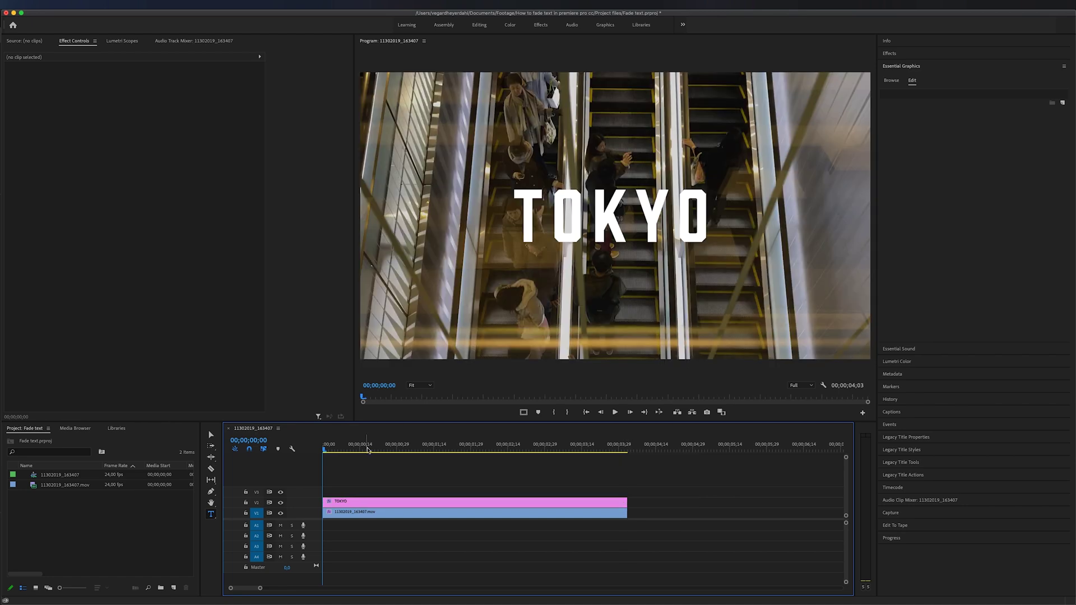
mouse_move(367, 450)
left_mouse_down()
mouse_move(535, 448)
mouse_move(444, 441)
left_mouse_up()
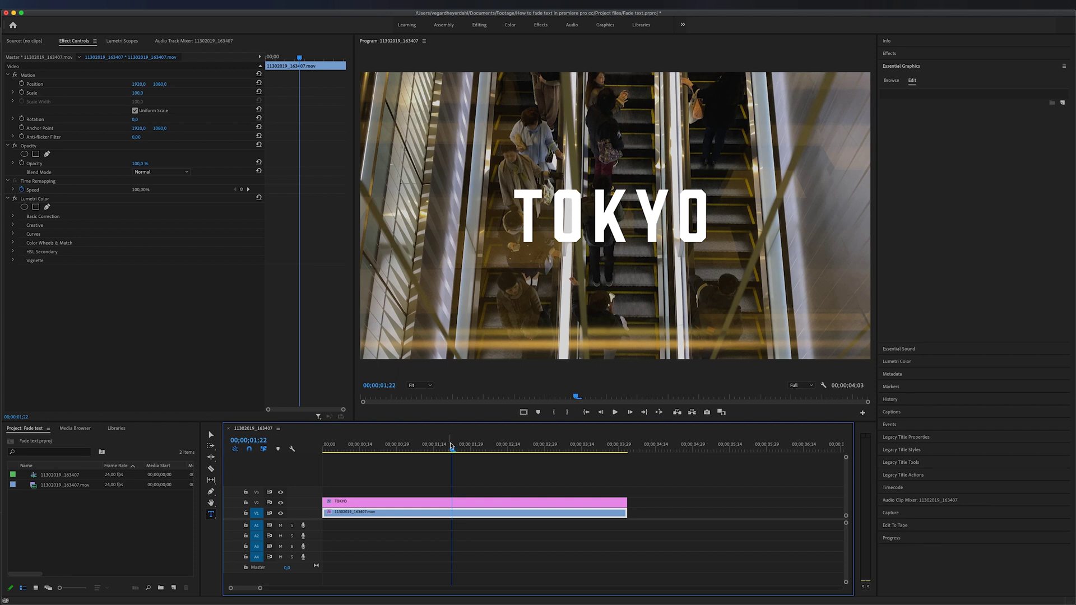
left_click_drag(452, 446, 325, 448)
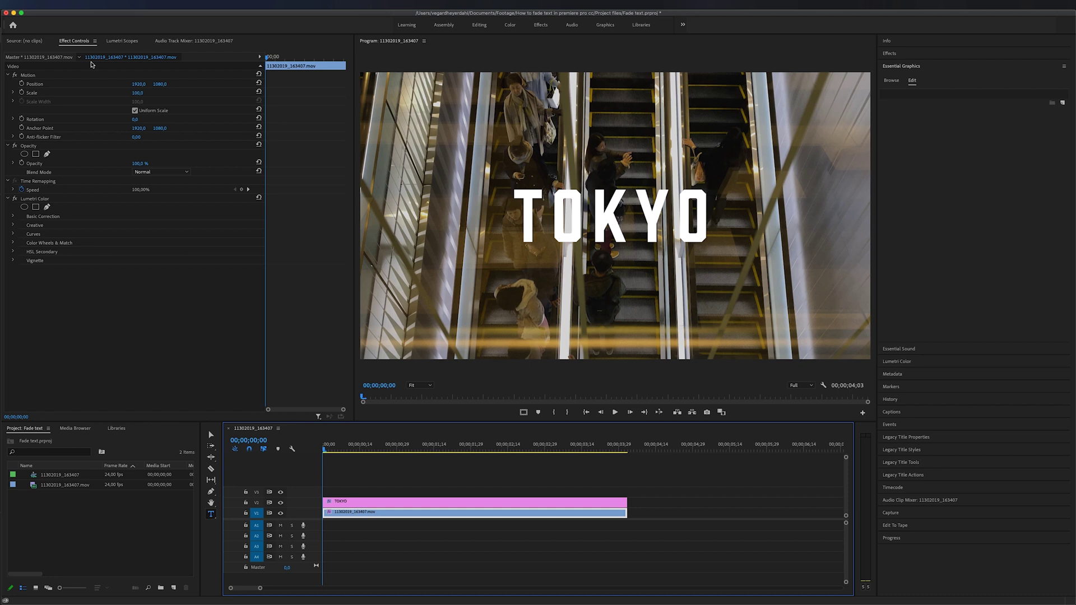
left_click(355, 502)
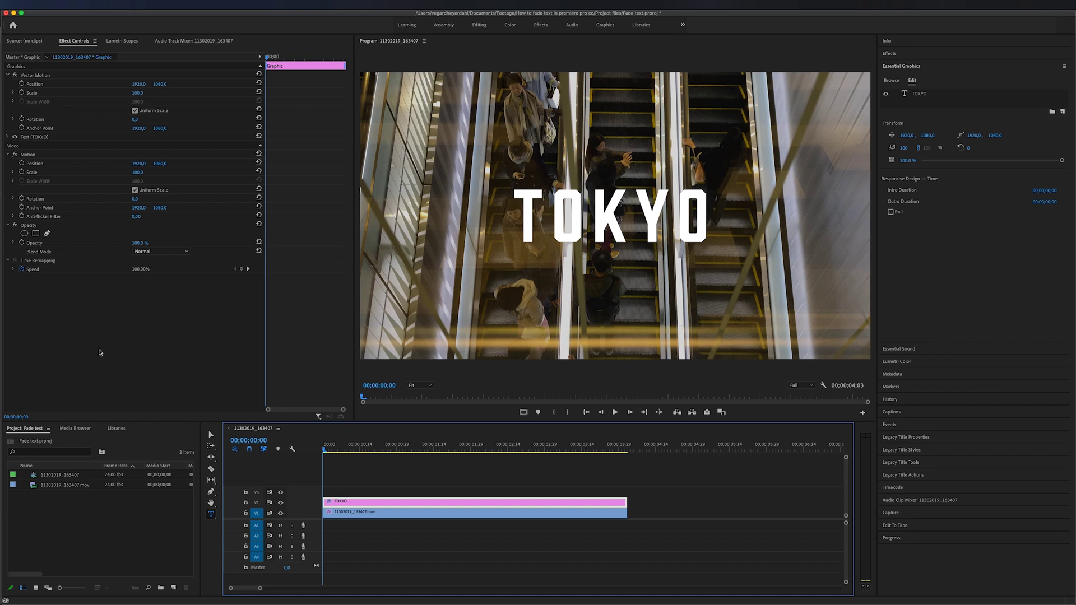
left_click(41, 224)
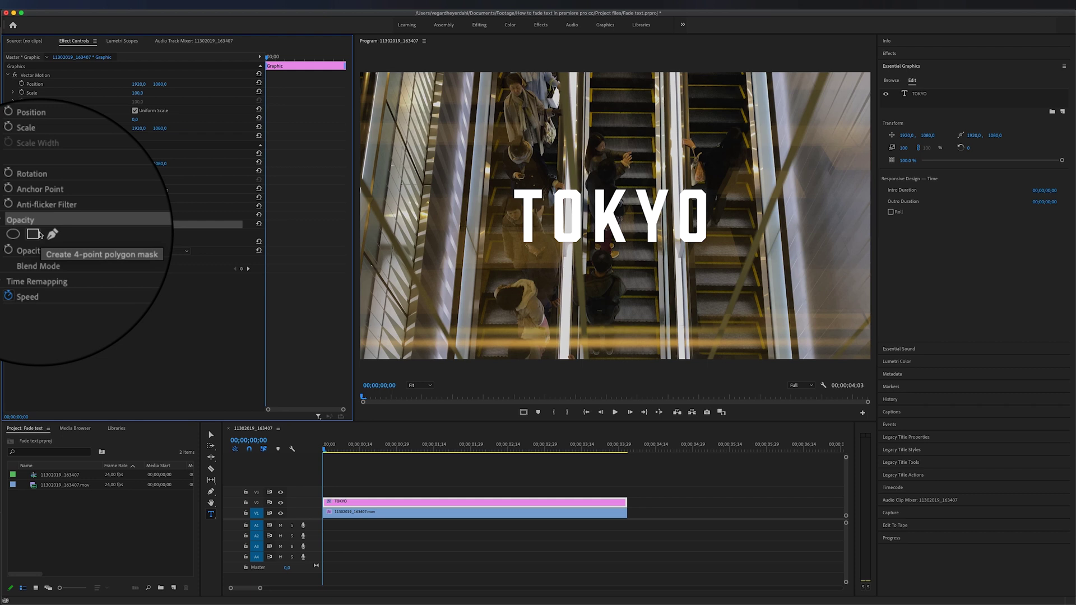
Add a four-point polygon mask and shape it into a slanted outline revealing TOKY
left_click(39, 236)
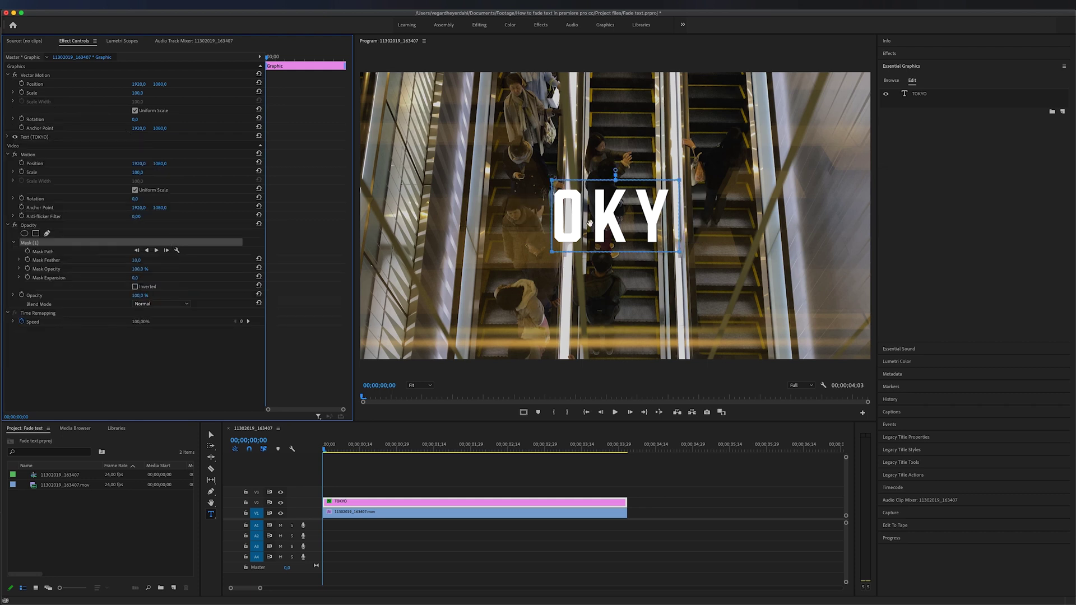
left_click_drag(590, 223, 494, 222)
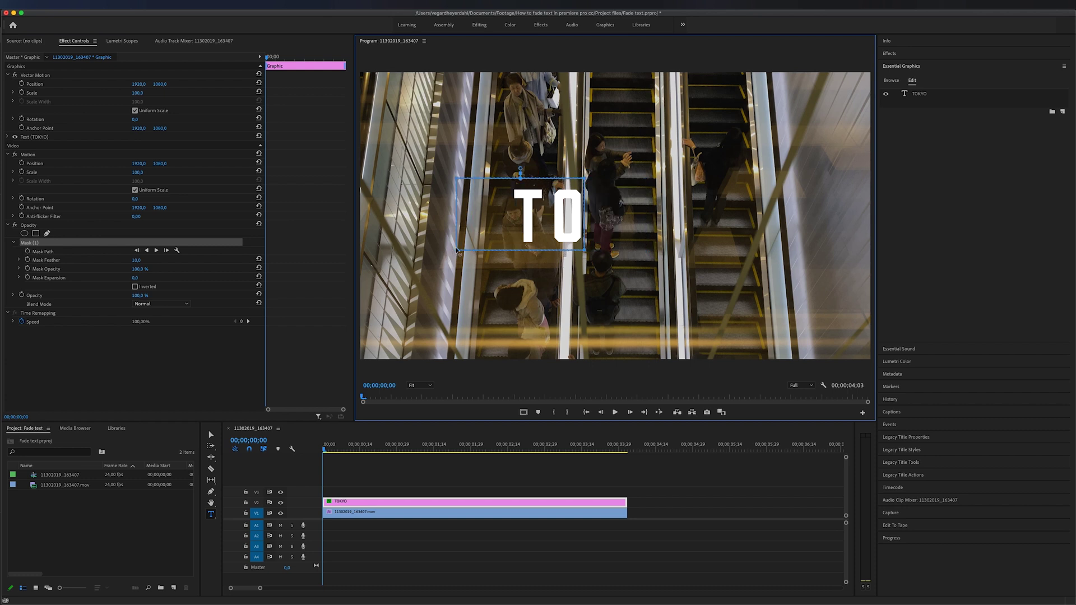
left_click_drag(455, 249, 405, 302)
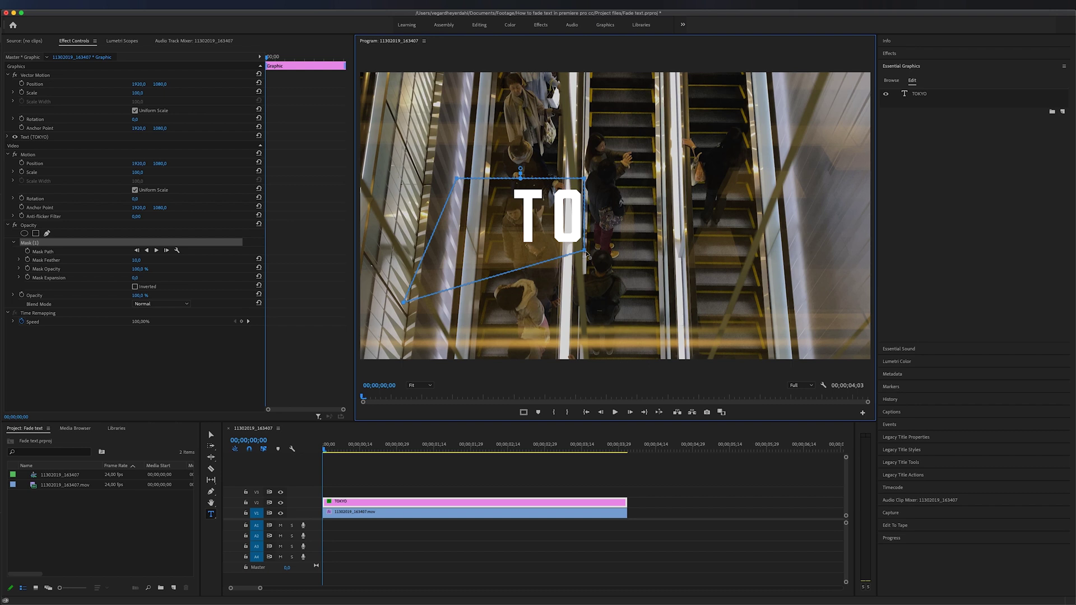
left_click_drag(587, 257, 654, 289)
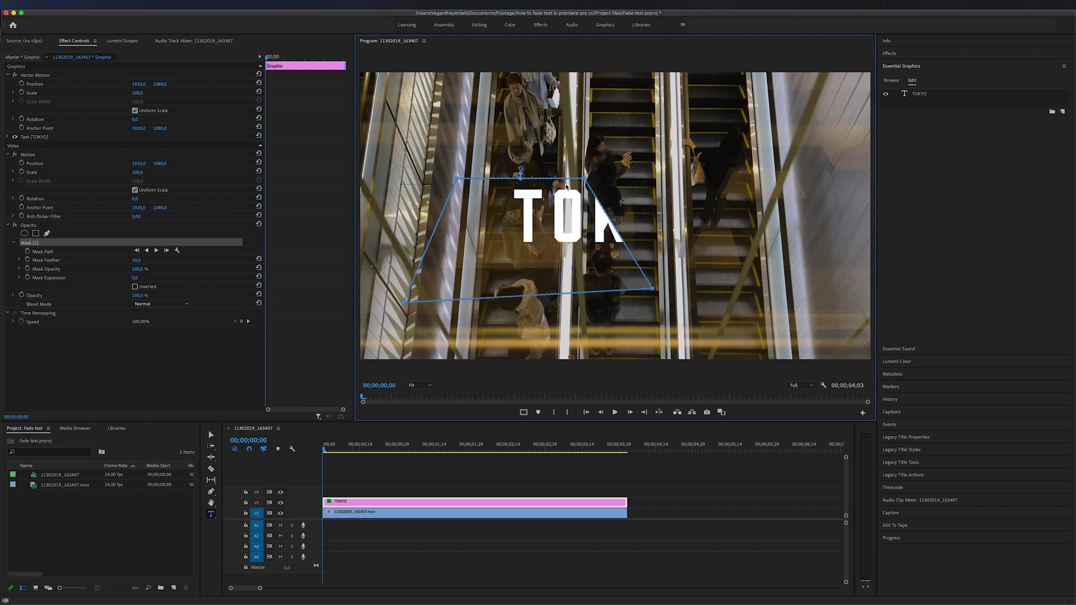
left_click_drag(586, 180, 696, 166)
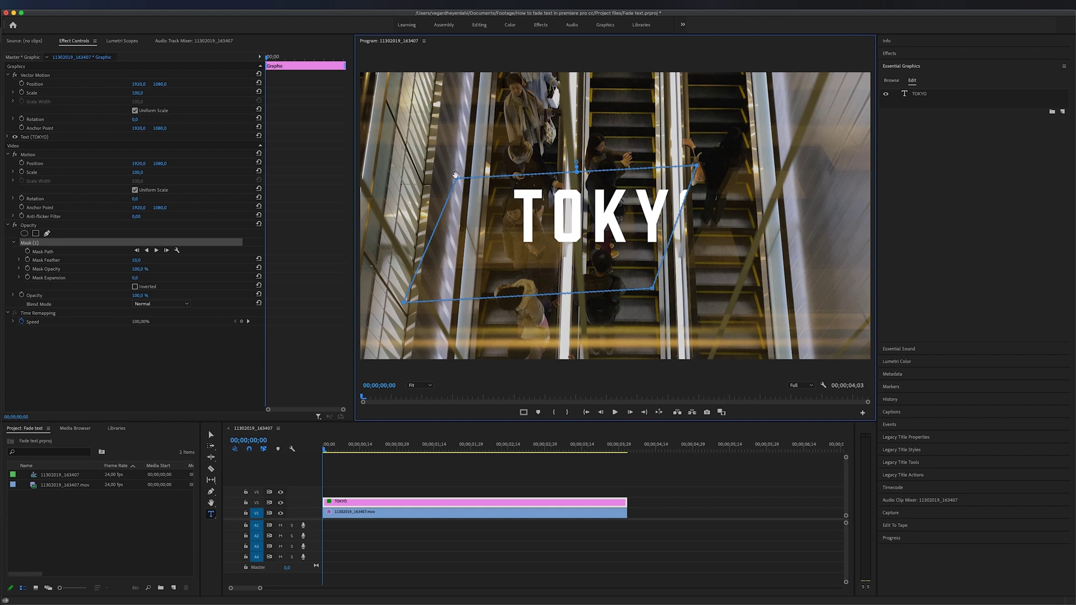
left_click_drag(458, 180, 425, 154)
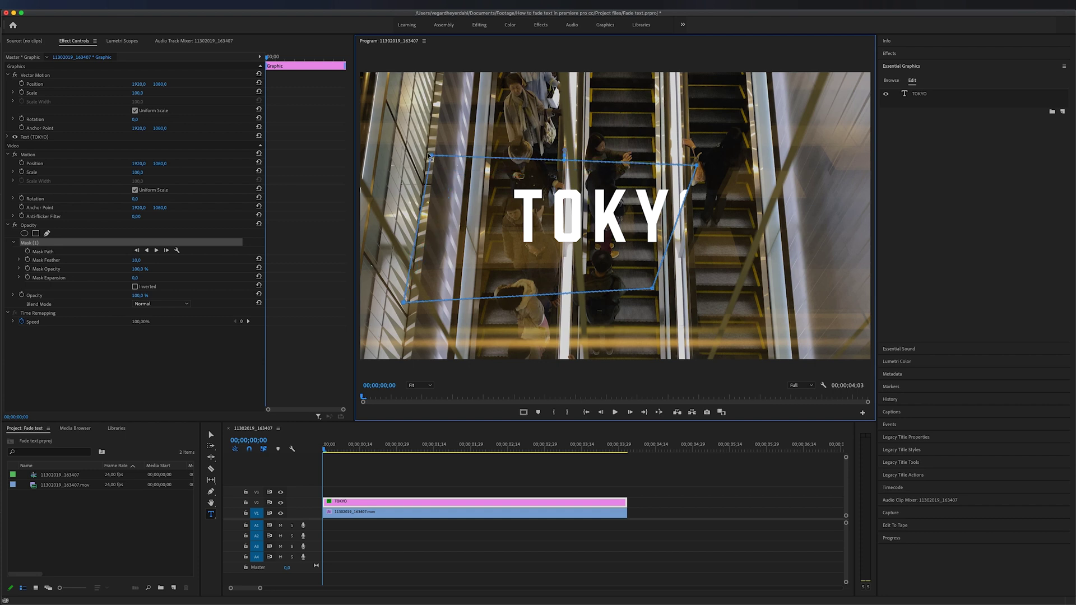
Slide the mask off the letters, keyframe its path at the start, then advance six frames
left_click(273, 56)
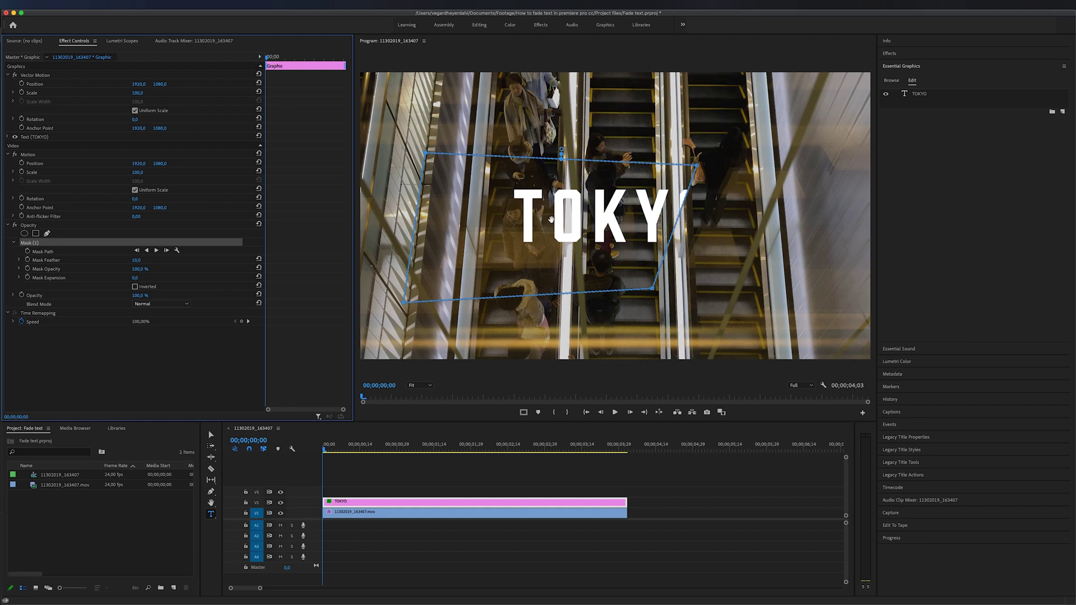
left_click_drag(555, 218, 314, 214)
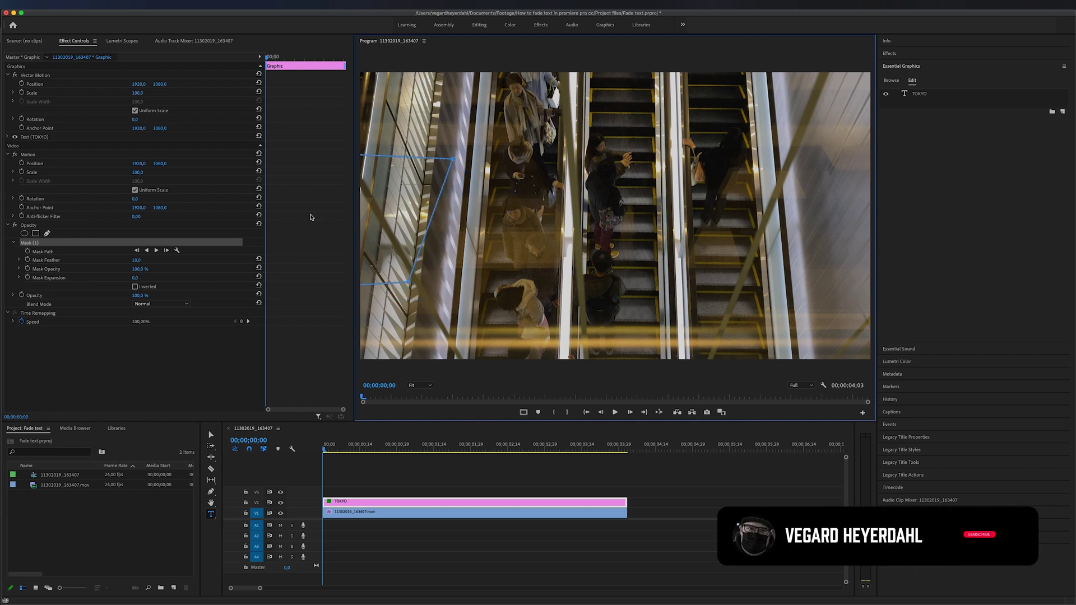
left_click(28, 250)
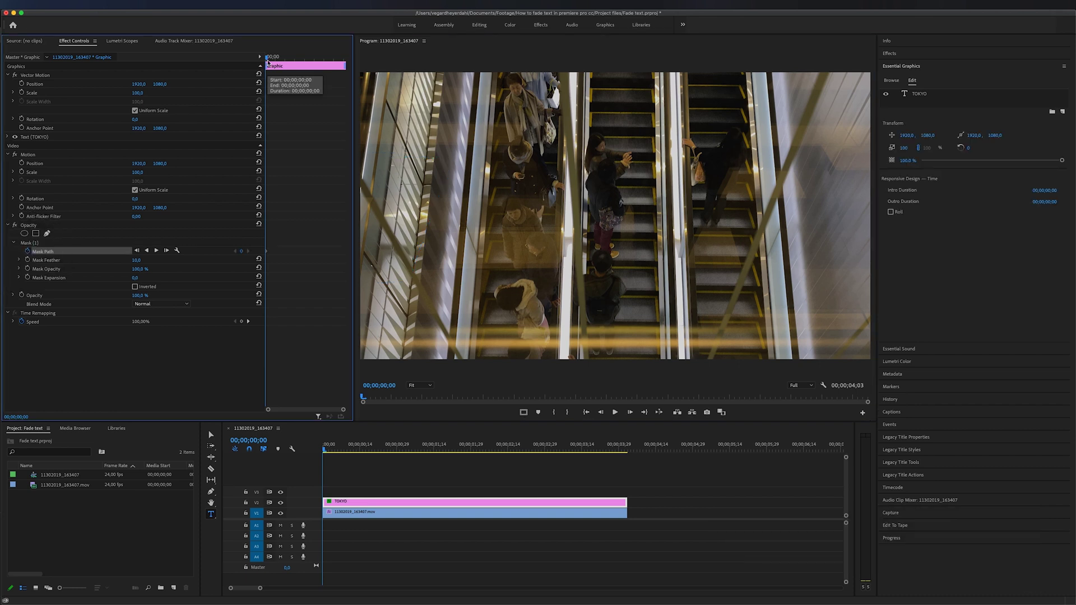
left_click_drag(266, 57, 269, 58)
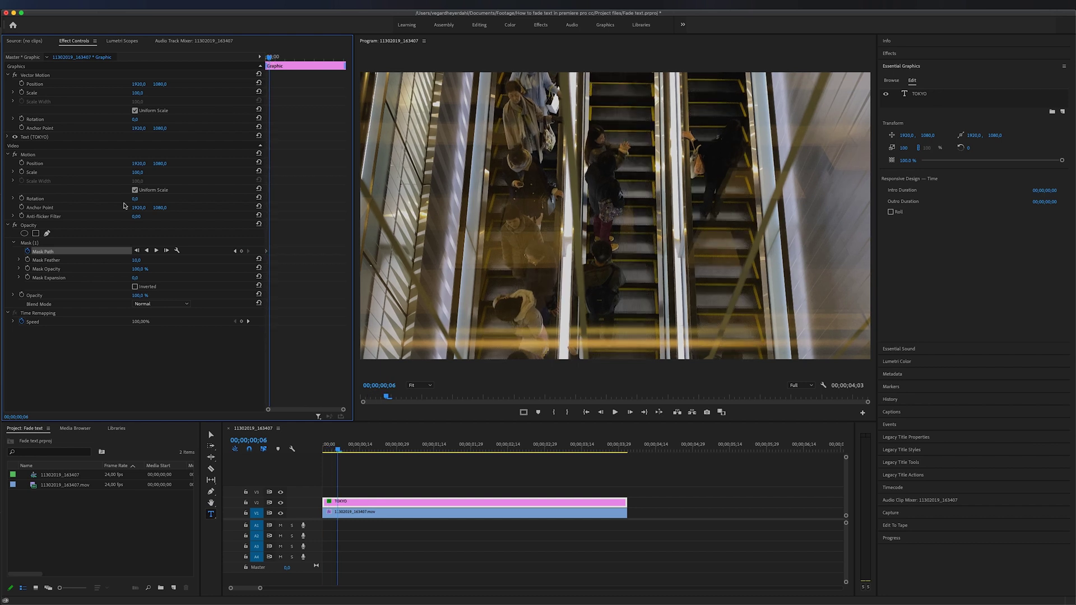
Select Mask (1) and drag it back over the TOKYO letters
left_click(41, 243)
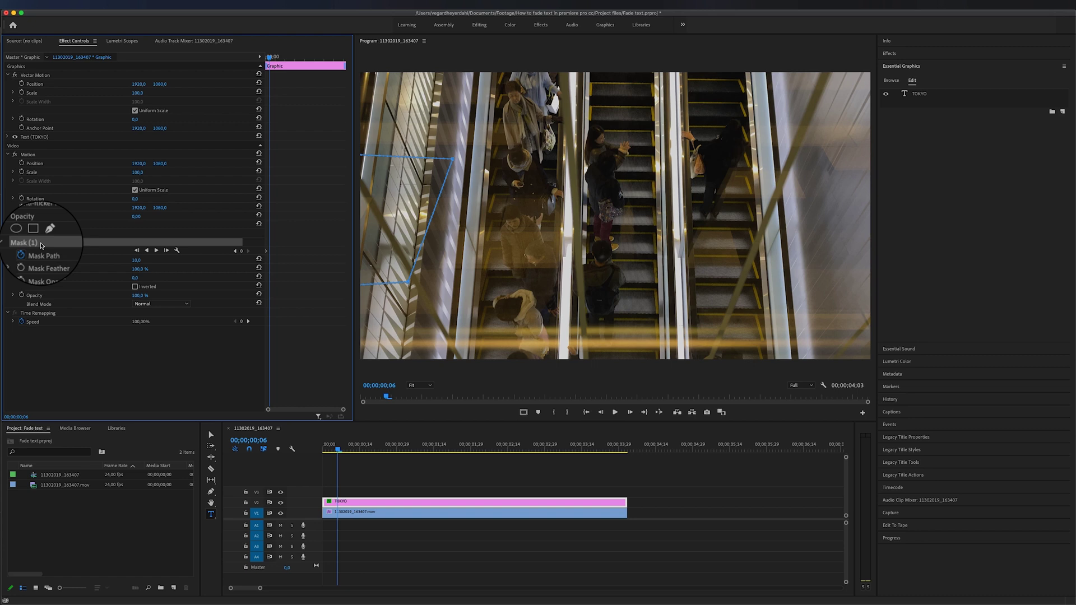
left_click_drag(418, 212, 691, 210)
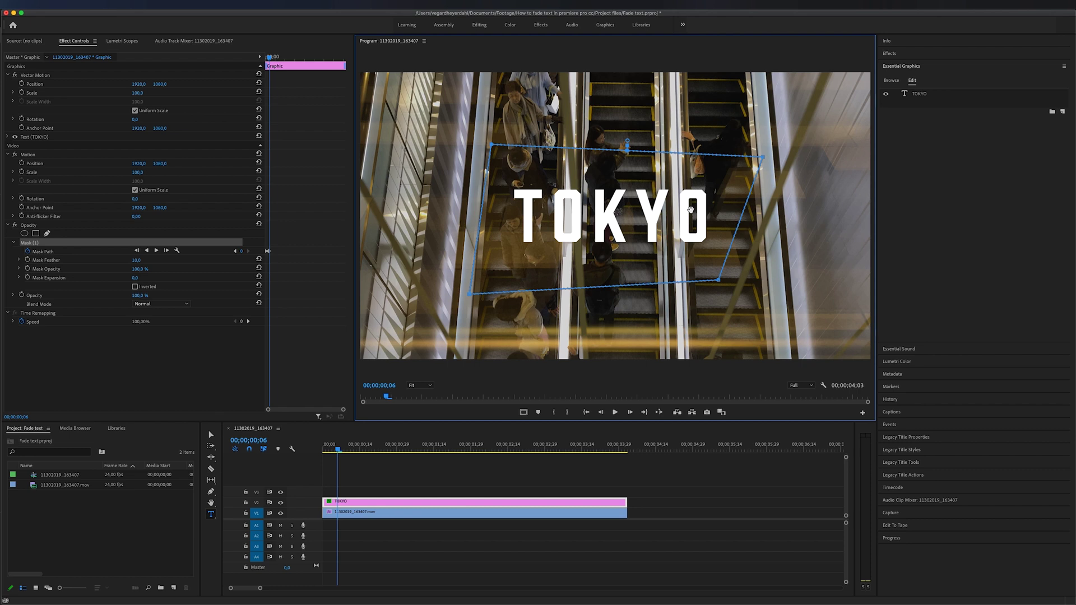
left_click_drag(690, 210, 638, 207)
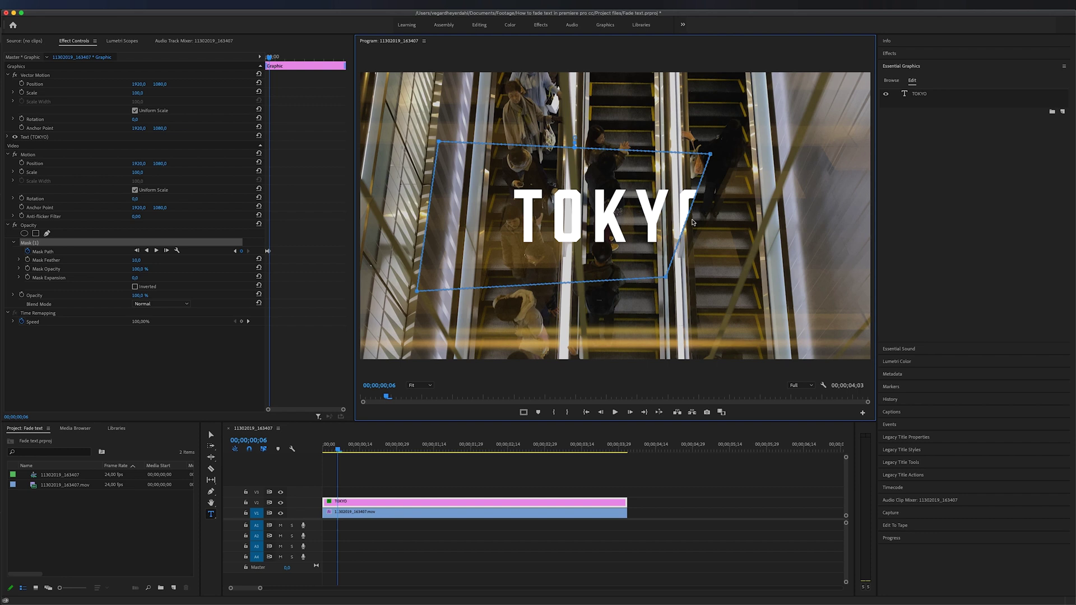
left_click_drag(622, 246, 671, 249)
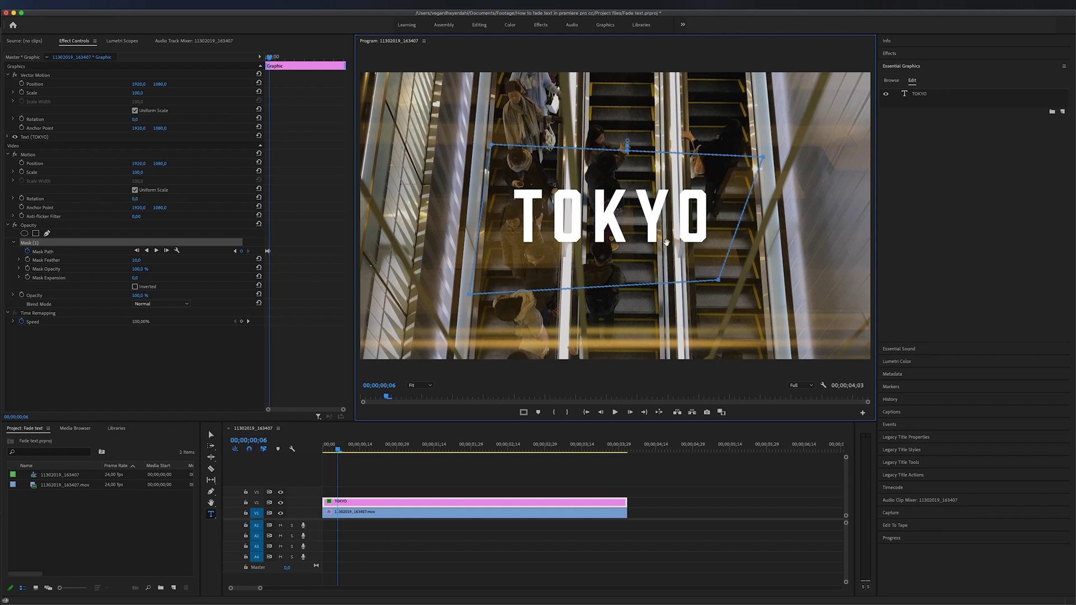
Set Mask Feather to 412 and fine-tune the mask's position over the title
left_click(137, 260)
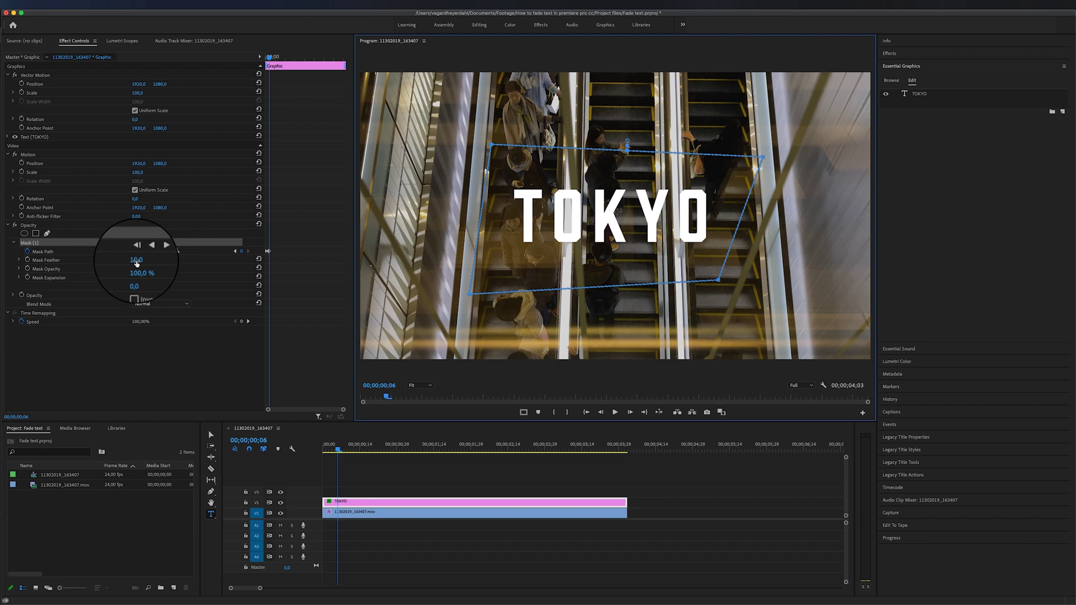
type("100")
key("Return")
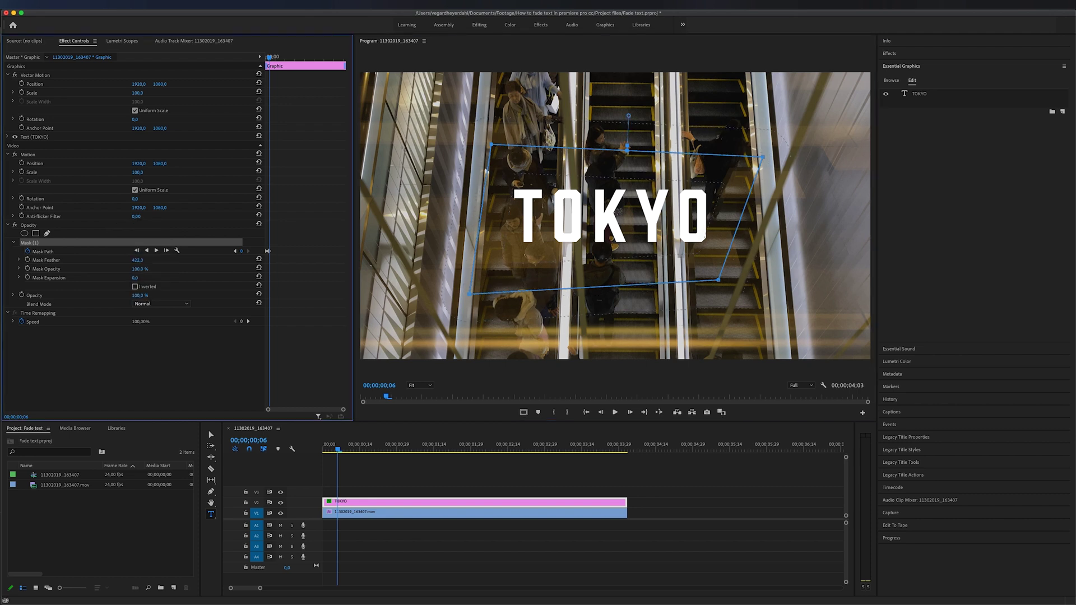
left_click_drag(137, 260, 130, 260)
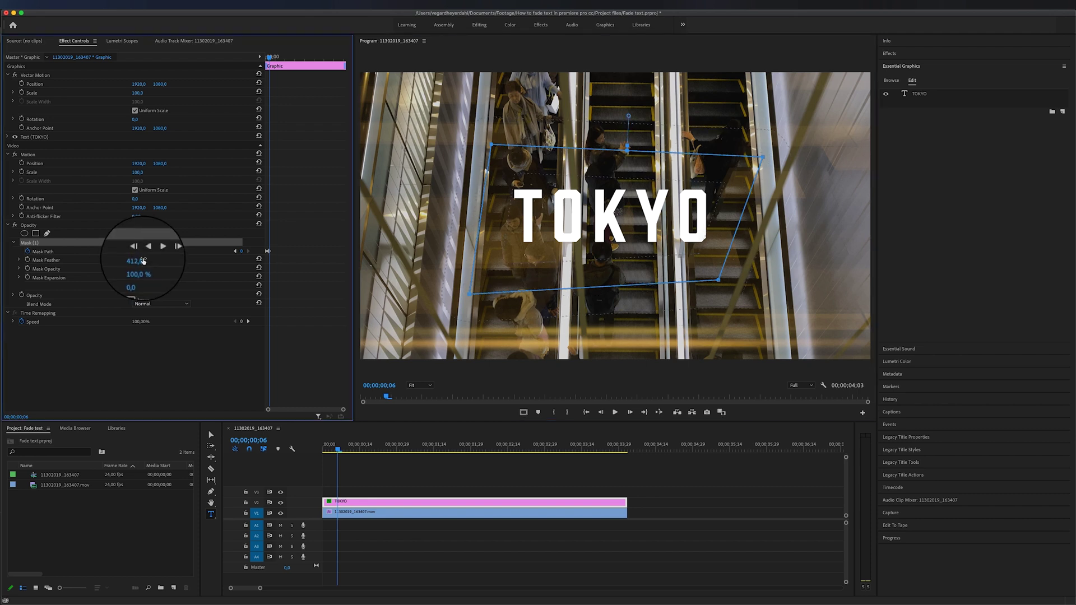
left_click_drag(546, 222, 503, 219)
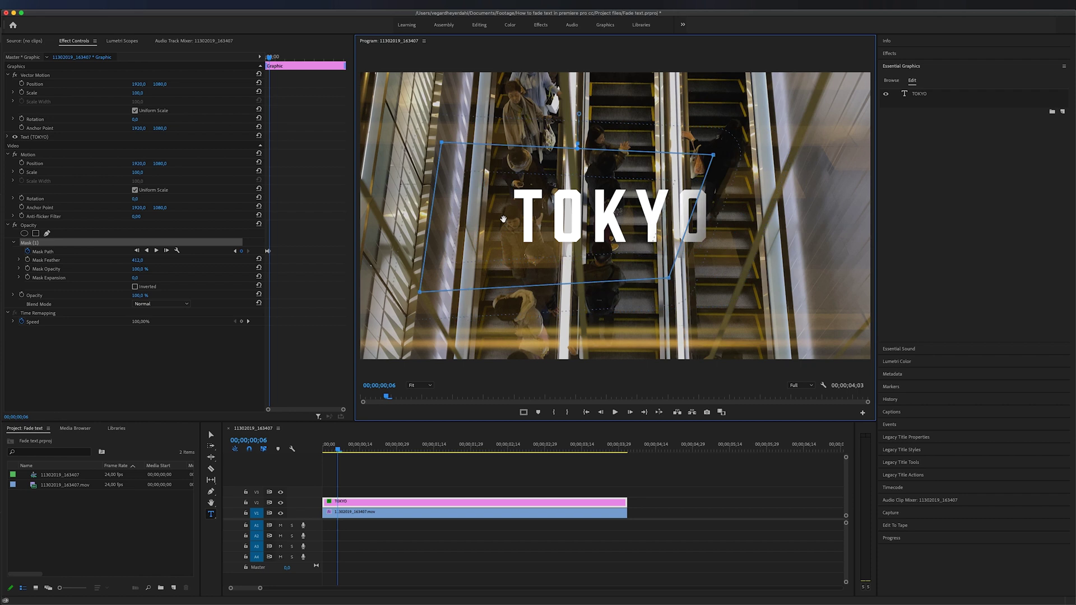
mouse_move(503, 219)
left_mouse_down()
mouse_move(462, 222)
mouse_move(543, 220)
left_mouse_up()
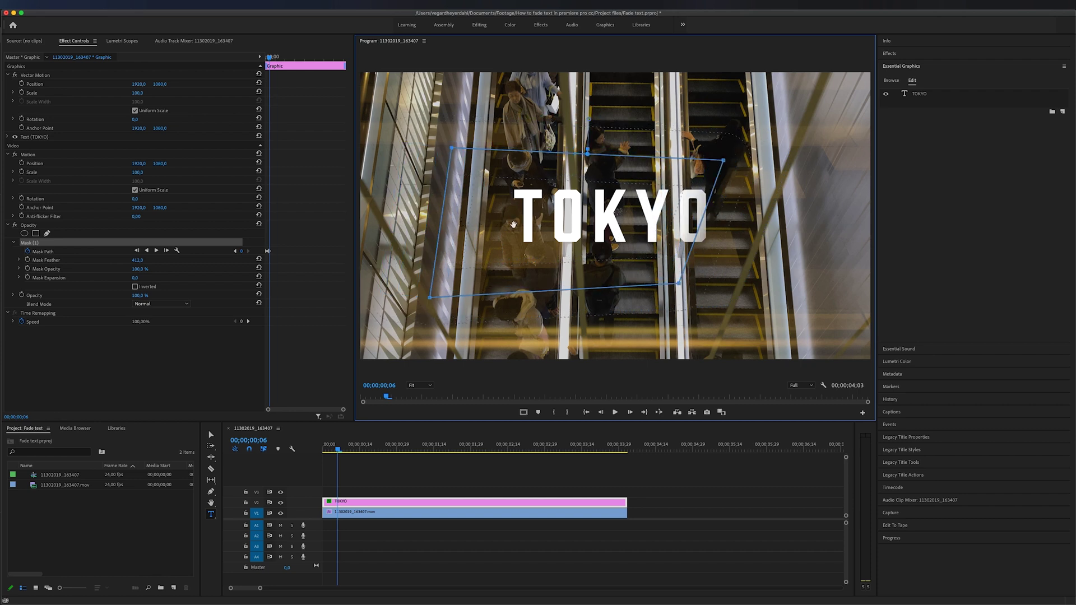
left_click_drag(543, 219, 559, 220)
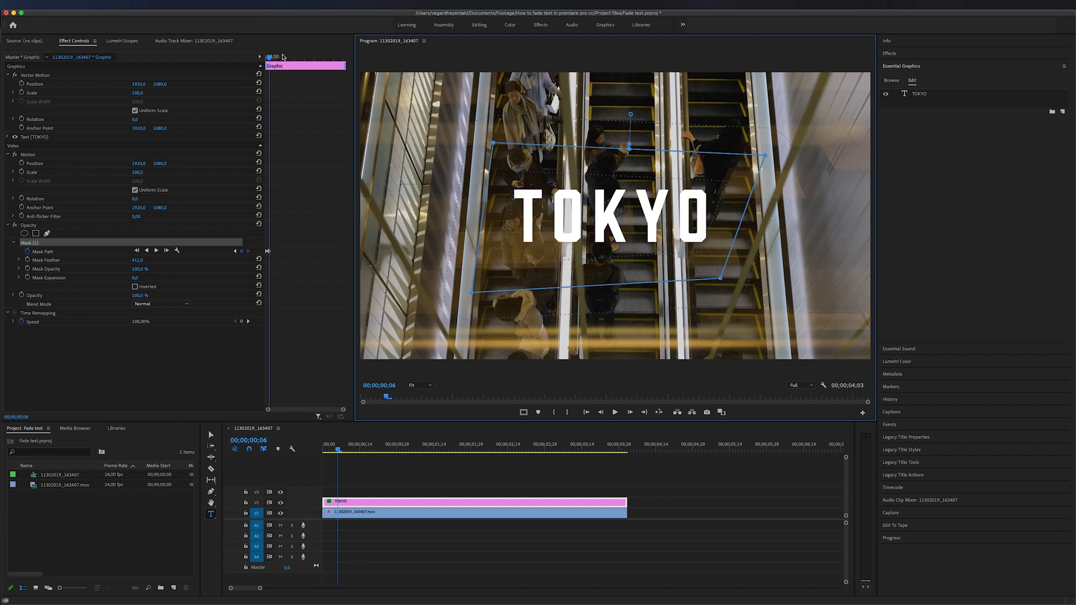
Keyframe the mask path near the clip's end, then slide the mask right off TOKYO
left_click_drag(577, 444, 596, 439)
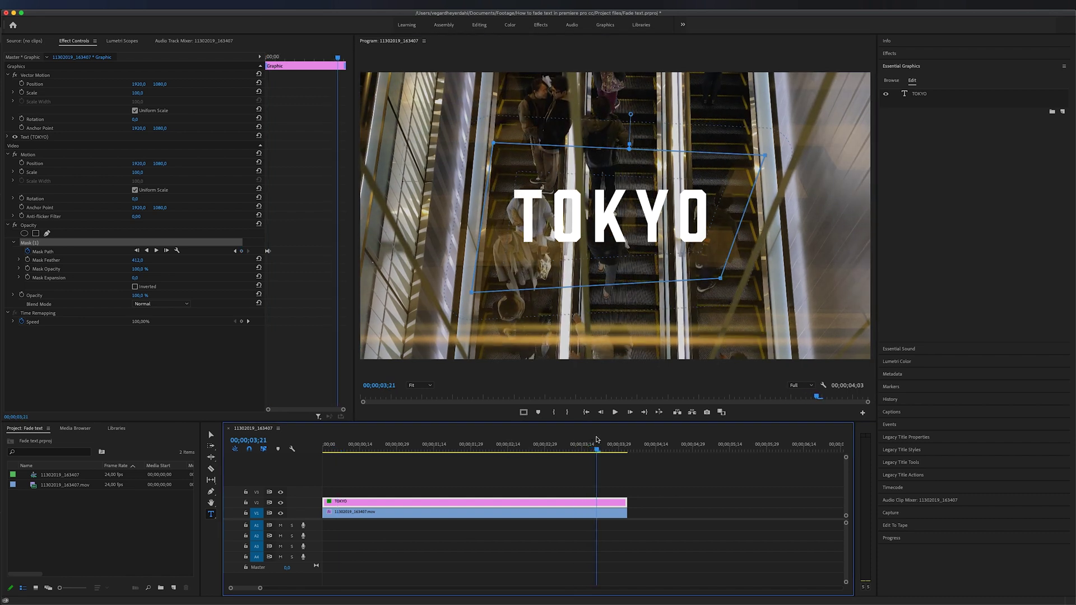
left_click(243, 251)
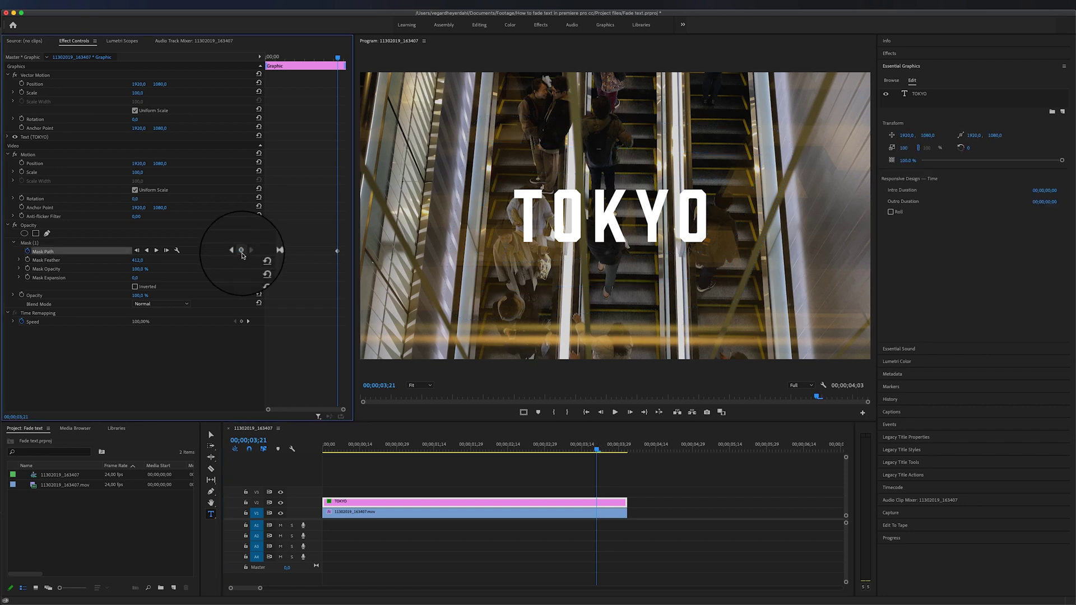
left_click_drag(597, 449, 620, 451)
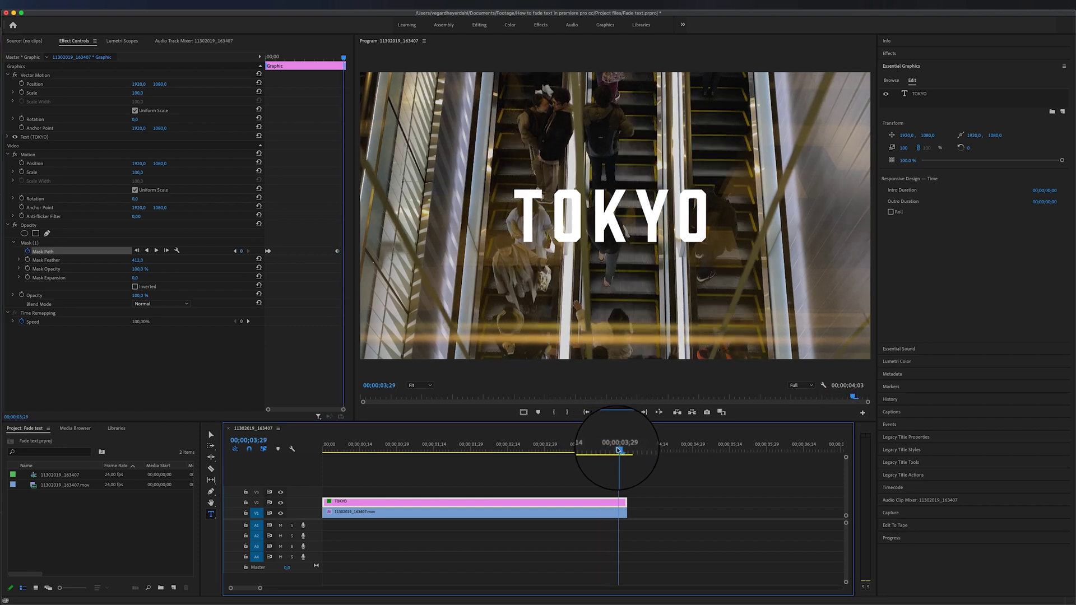
left_click(37, 244)
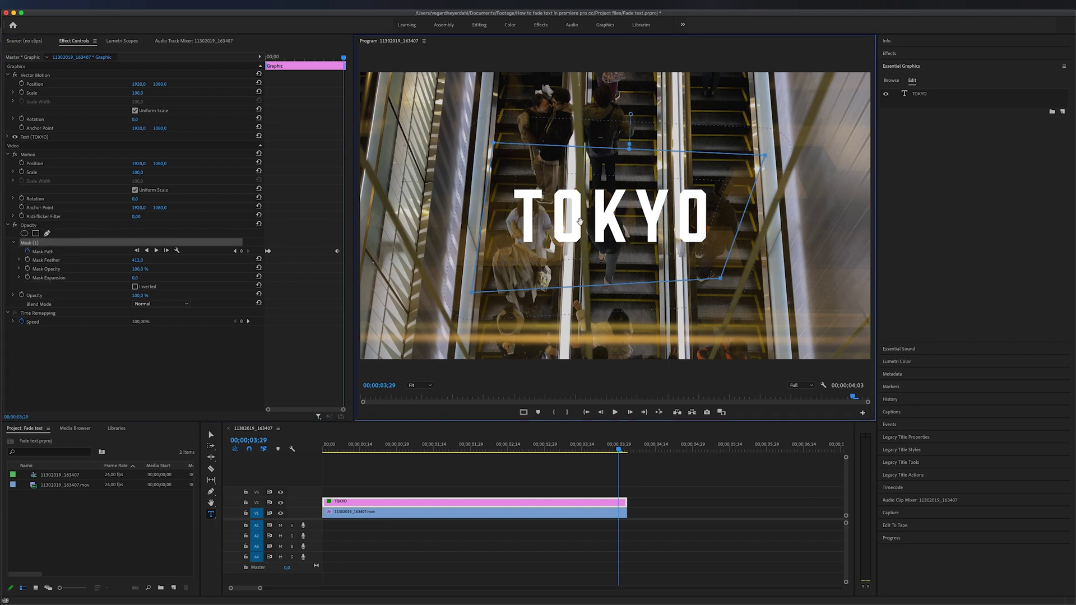
left_click_drag(635, 221, 782, 223)
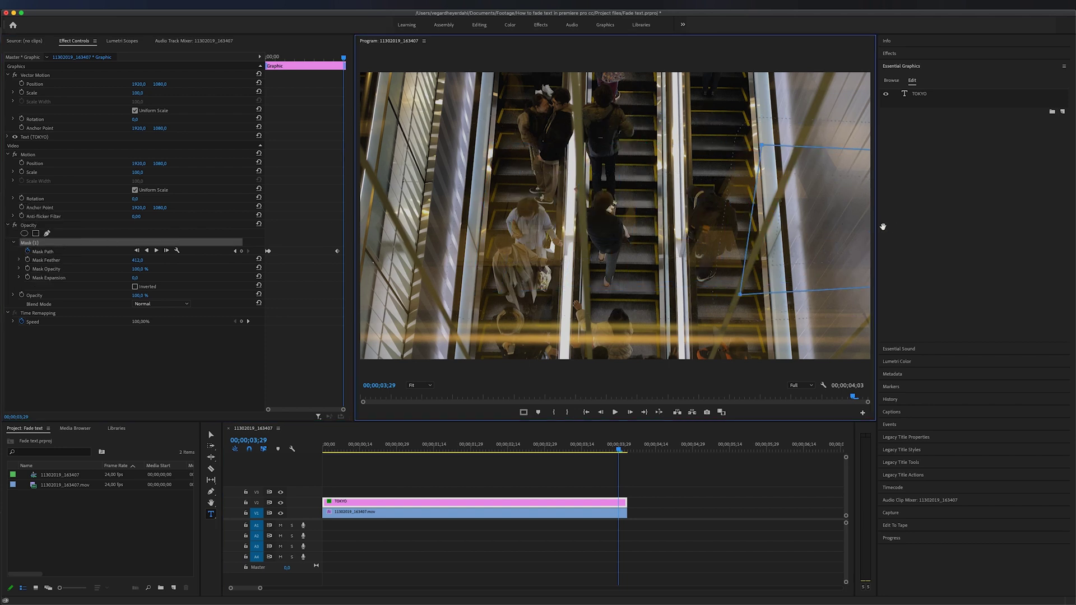
Shift the first Mask Path keyframe slightly later
key("Home")
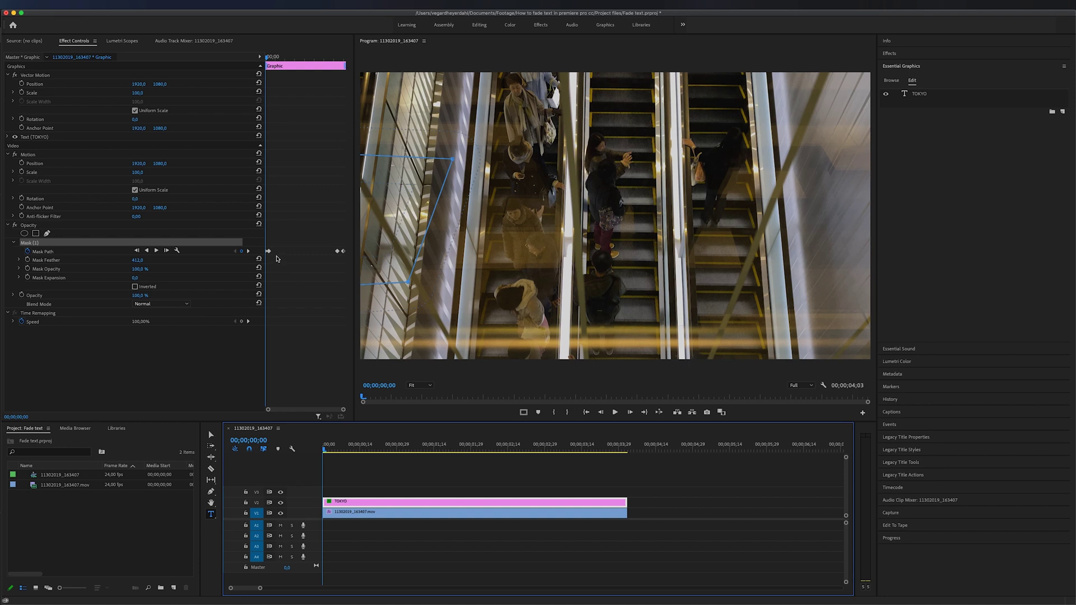
left_click(268, 251)
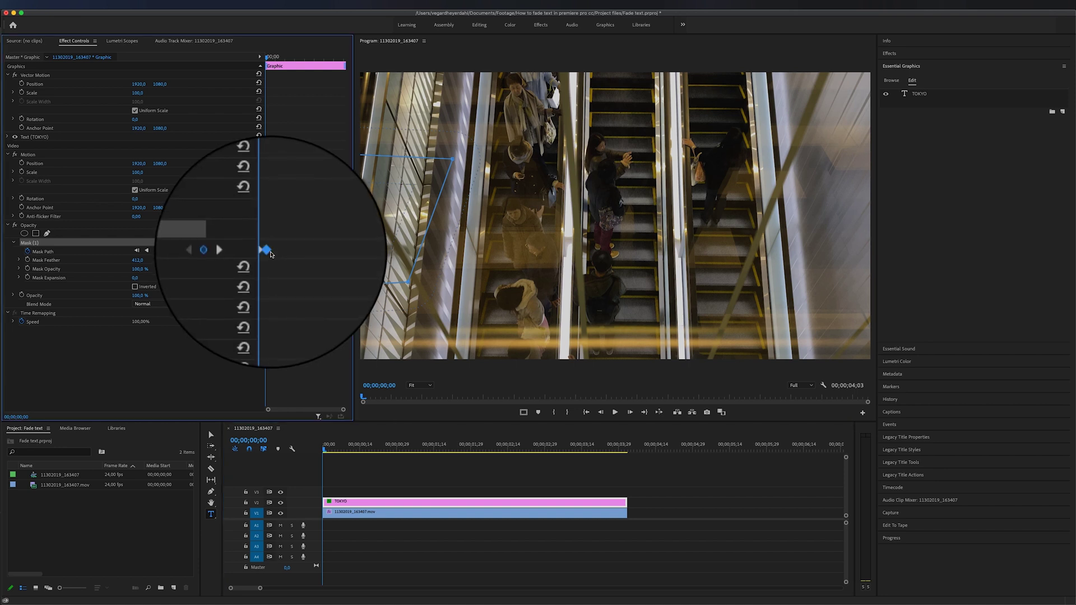
left_click_drag(267, 251, 273, 251)
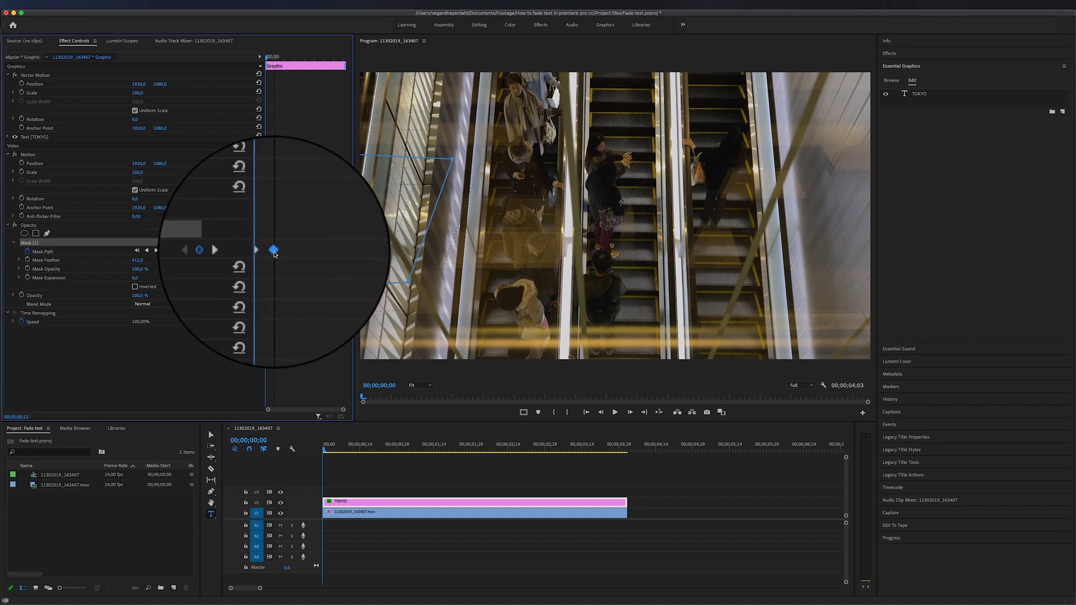
Play back the mask animation, then return to the start of the sequence
key("space")
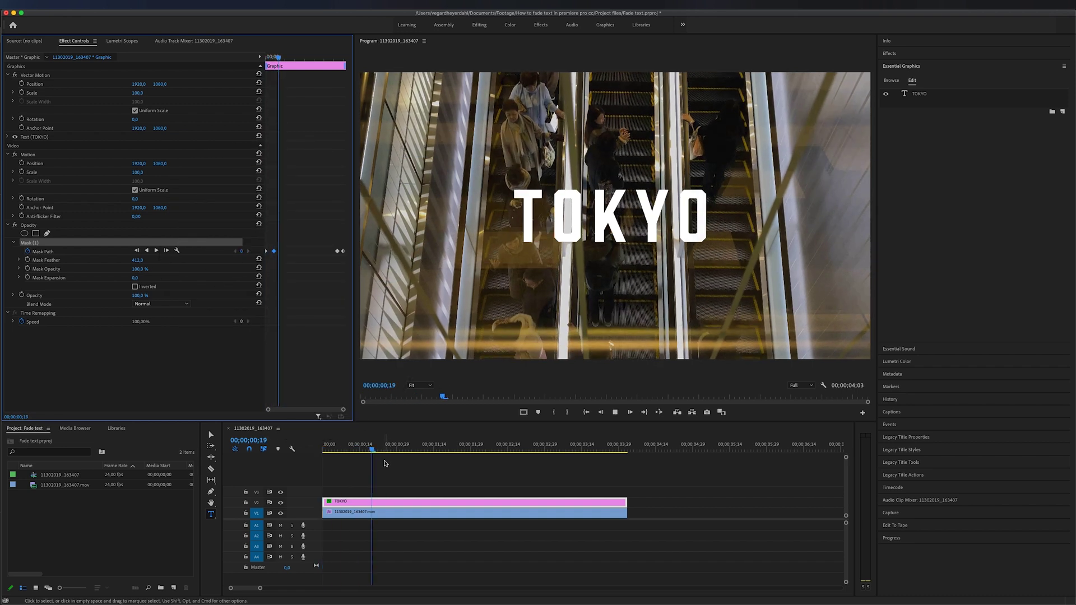
key("space")
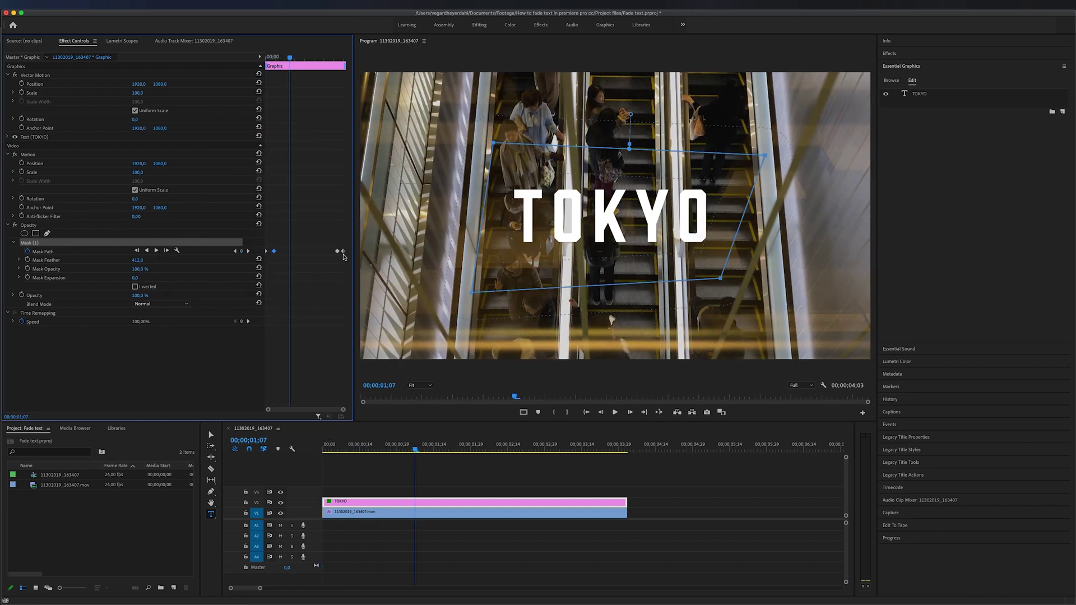
left_click(342, 251)
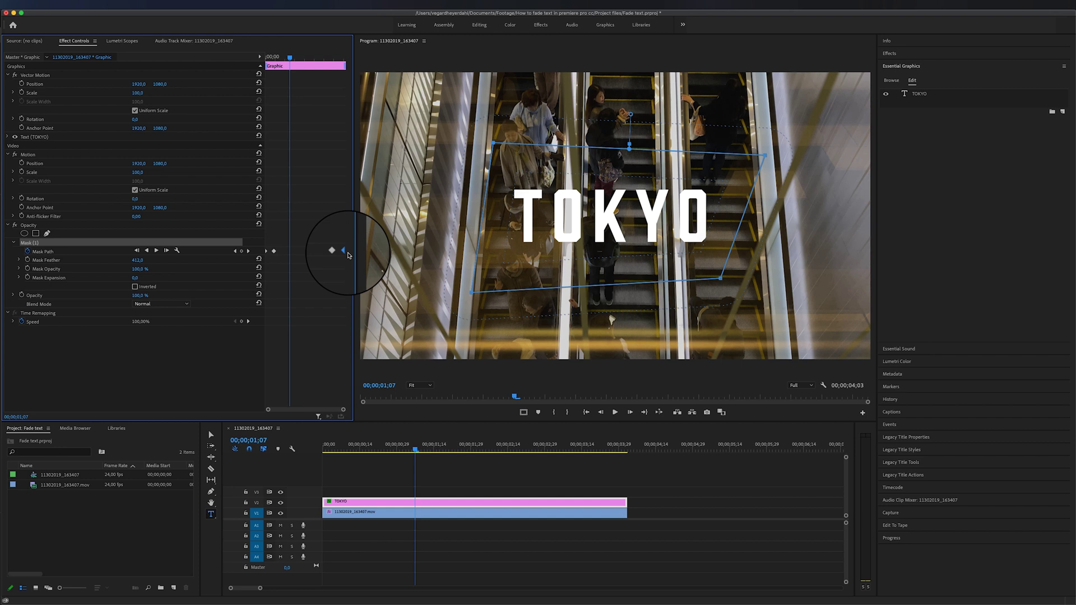
left_click(517, 489)
key("Home")
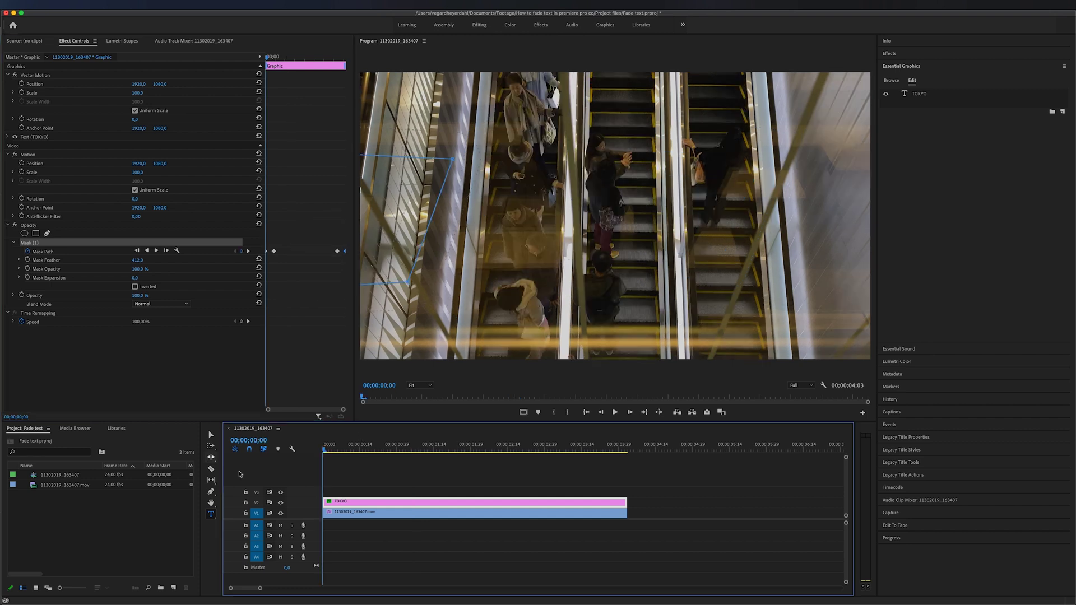
key("space")
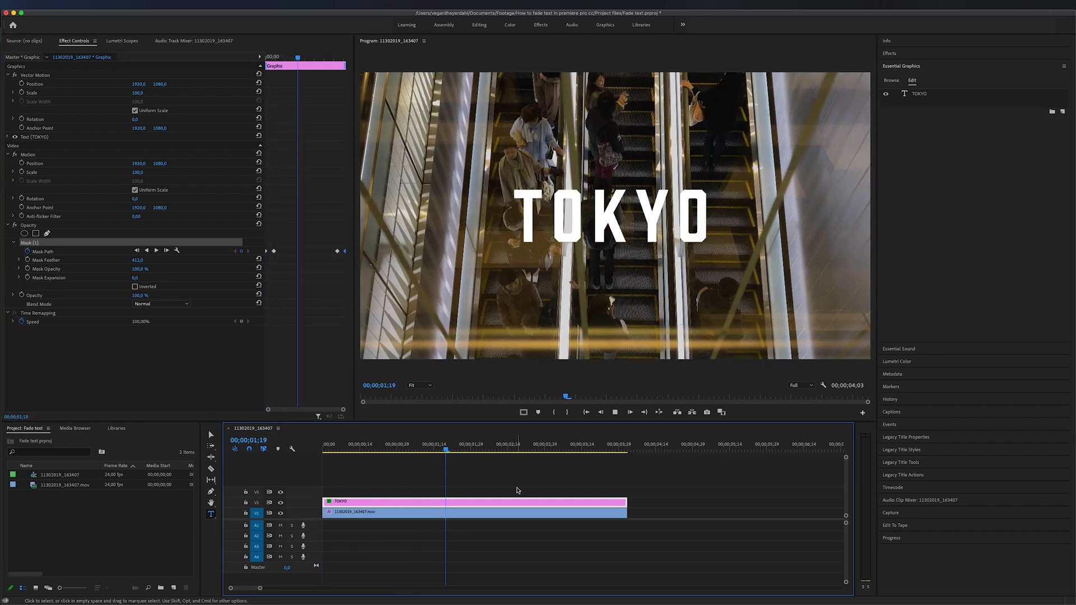